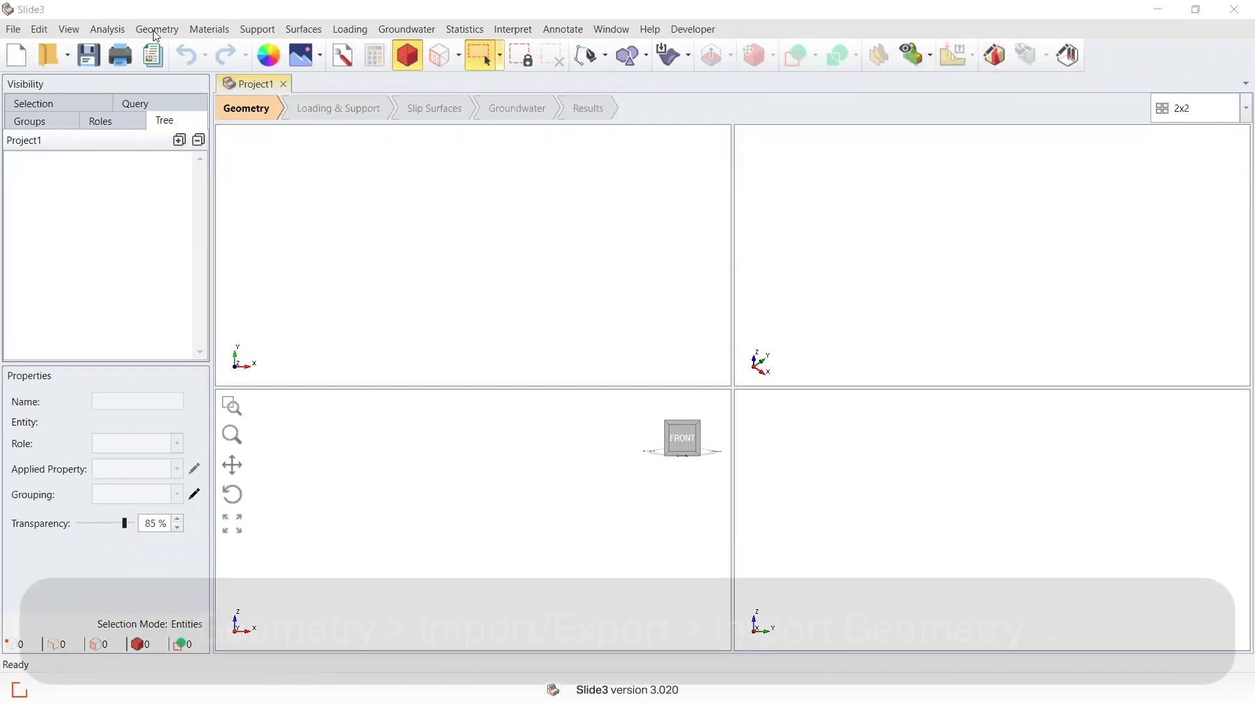
- Load contour lines.dxf into Project1's Import Geometry window
{"action": "left_click", "coordinate": [155, 30]}
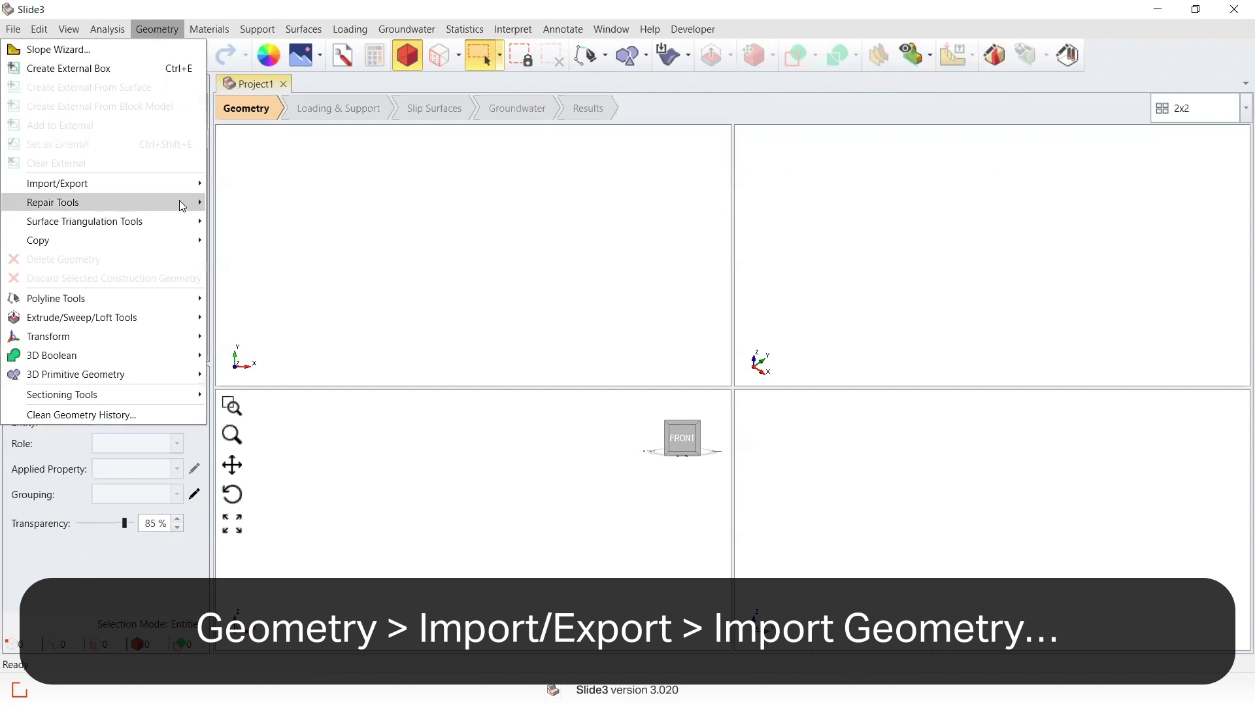
{"action": "mouse_move", "coordinate": [184, 185]}
{"action": "left_click", "coordinate": [273, 186]}
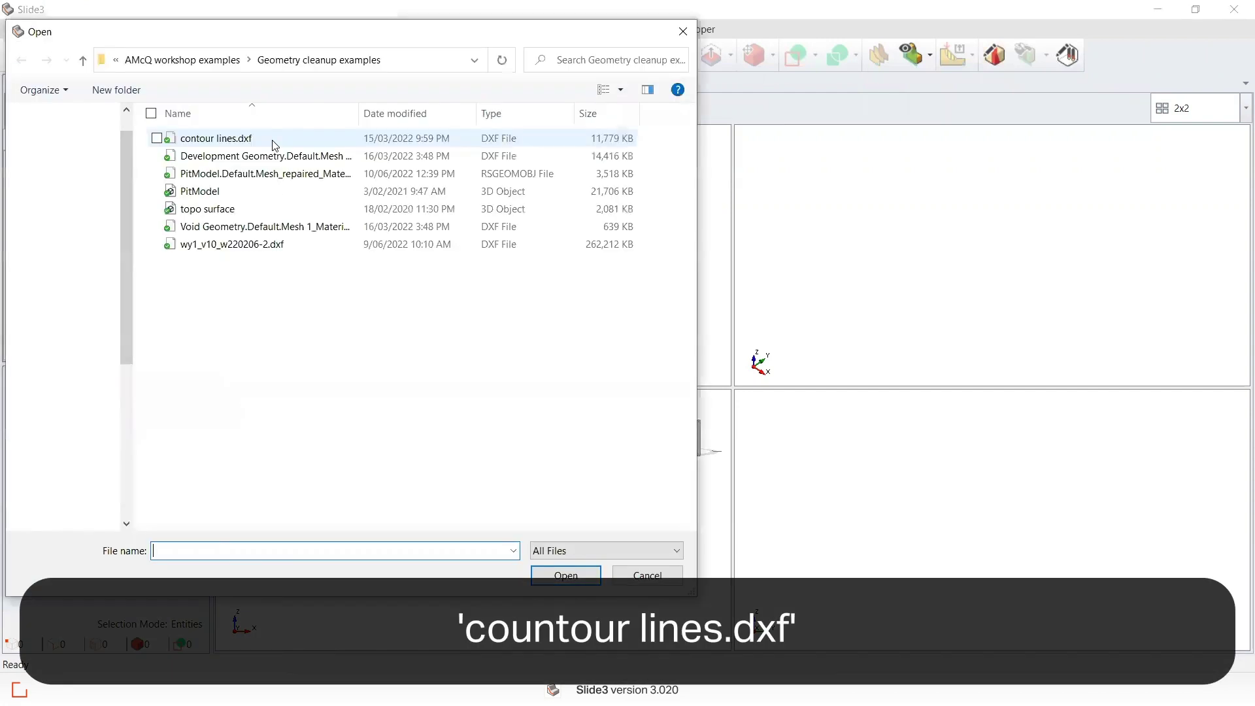
{"action": "left_click", "coordinate": [274, 146]}
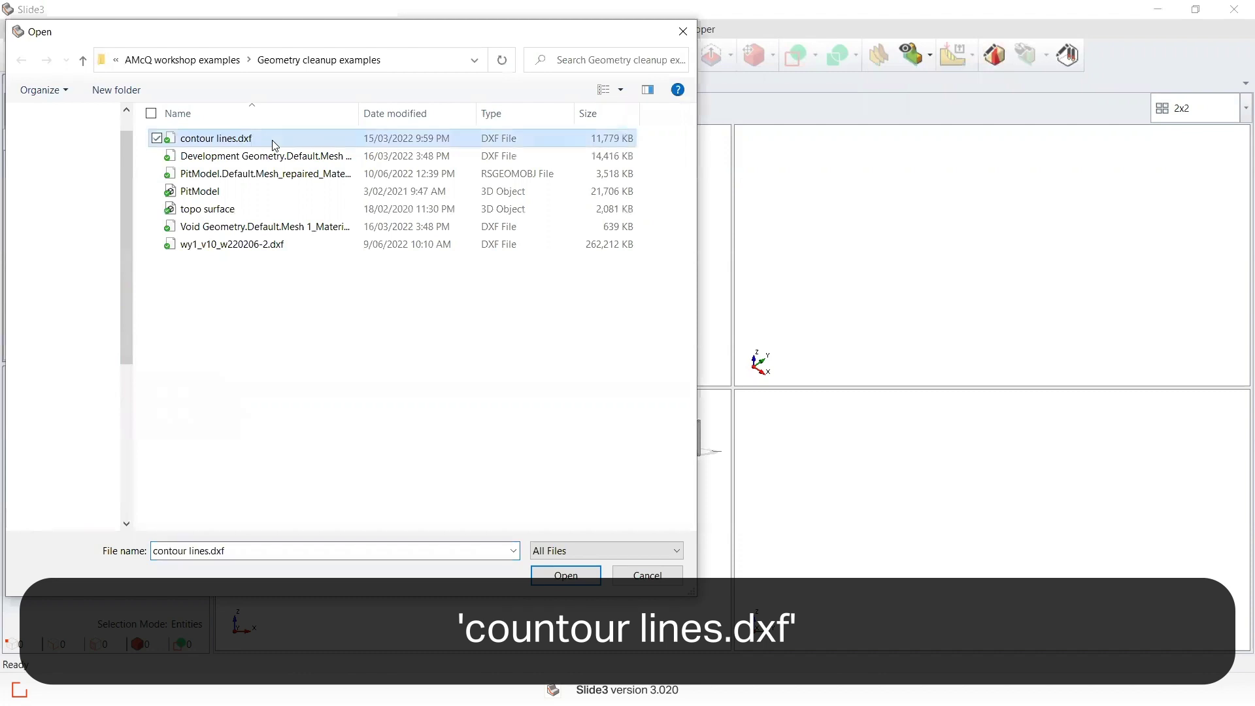
{"action": "left_click", "coordinate": [566, 575]}
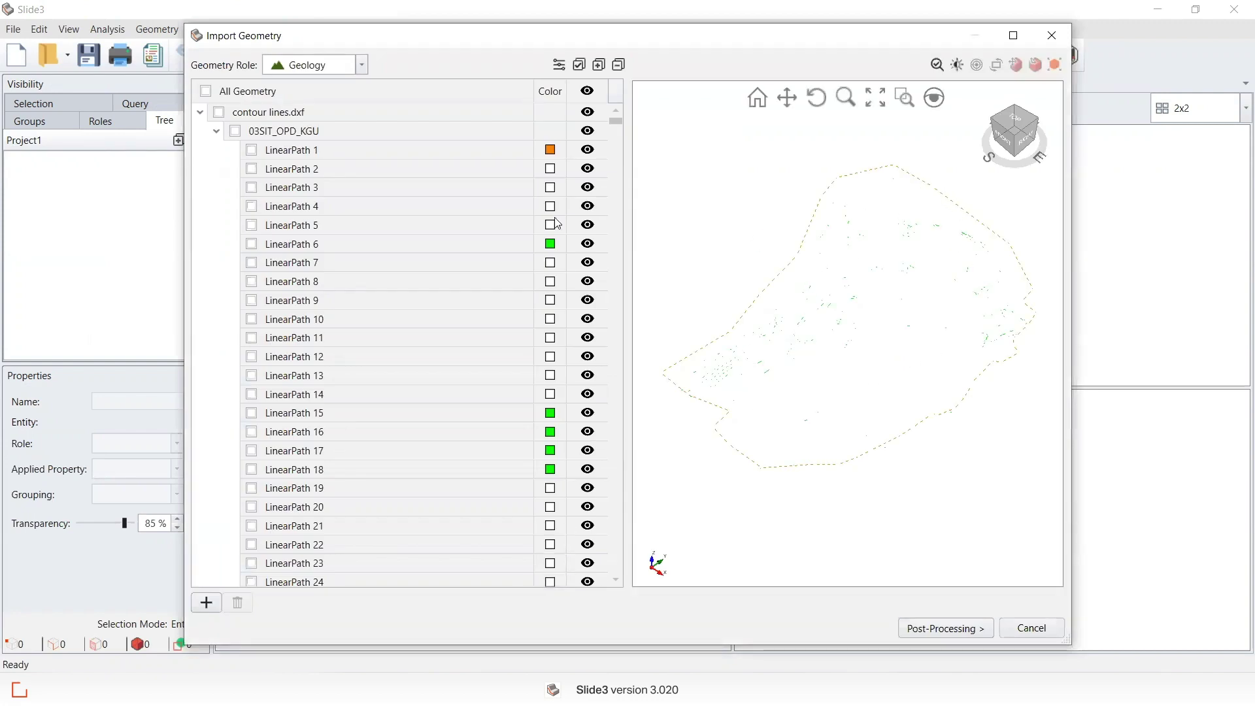
- Import all contour geometry except LinearPath 1 through post-processing into Project1
{"action": "left_click", "coordinate": [206, 92]}
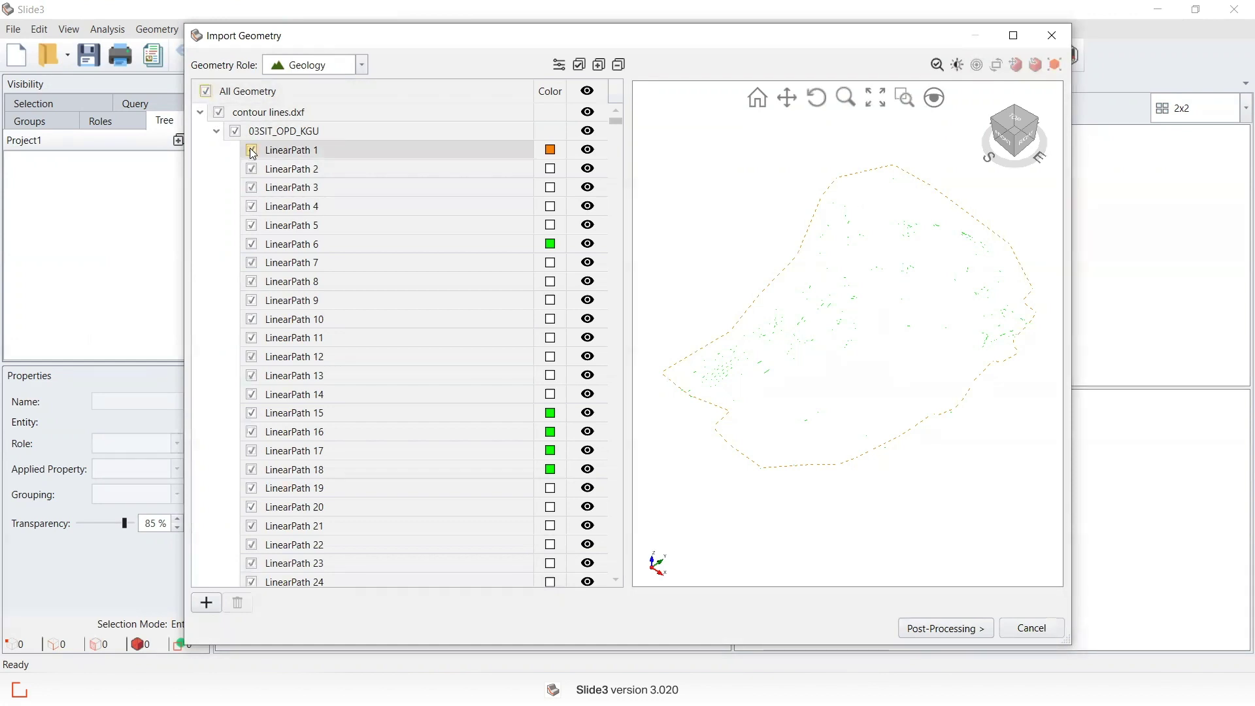
{"action": "left_click", "coordinate": [252, 151]}
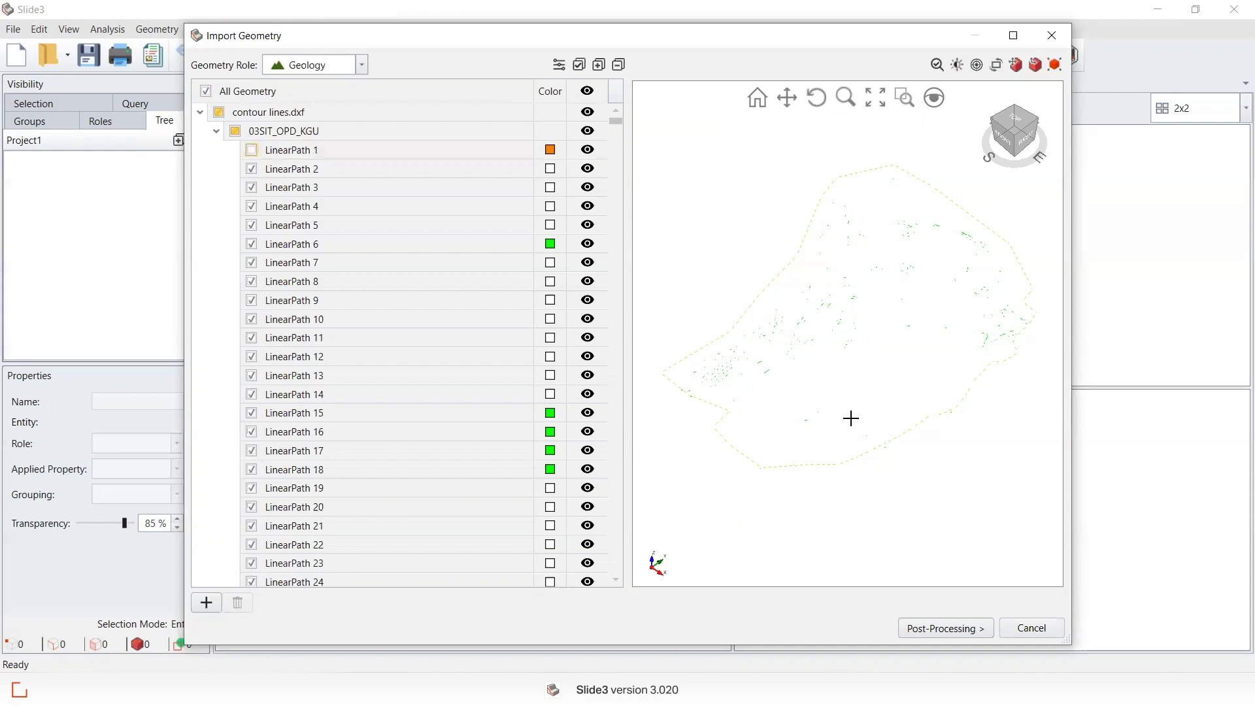
{"action": "left_click", "coordinate": [986, 630]}
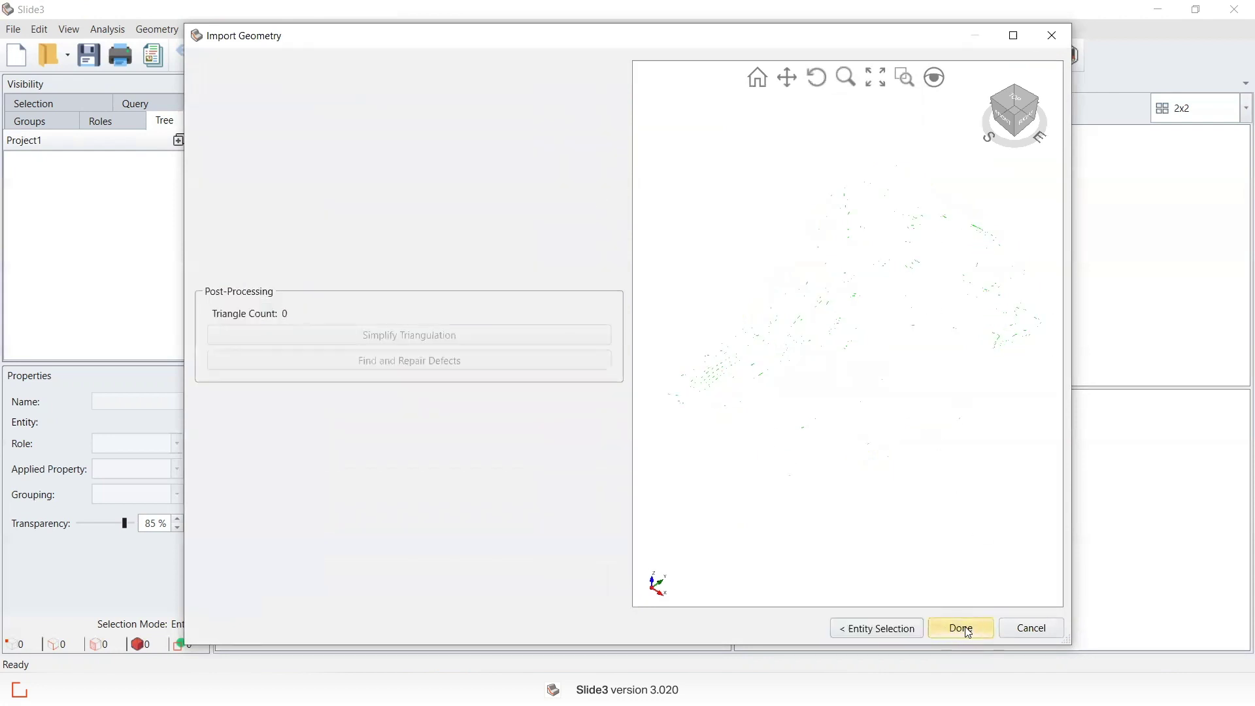
{"action": "left_click", "coordinate": [962, 630]}
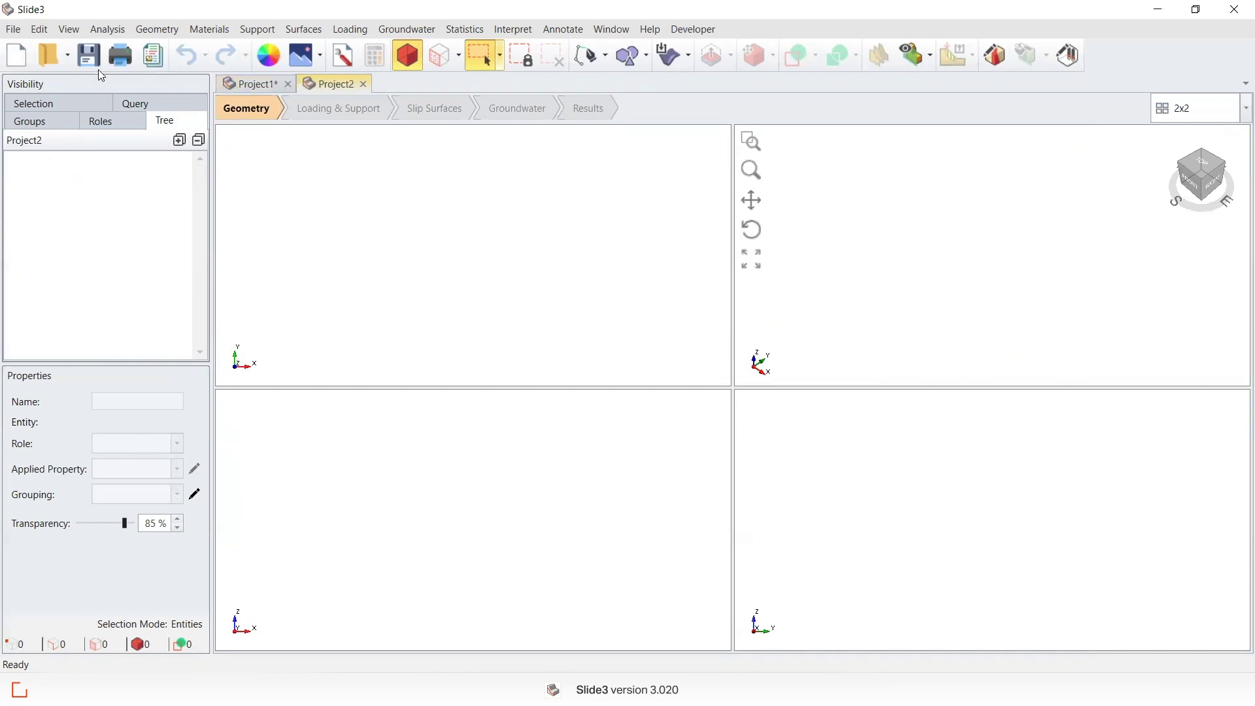
- Open the File menu to create a new Project2
{"action": "left_click", "coordinate": [13, 30]}
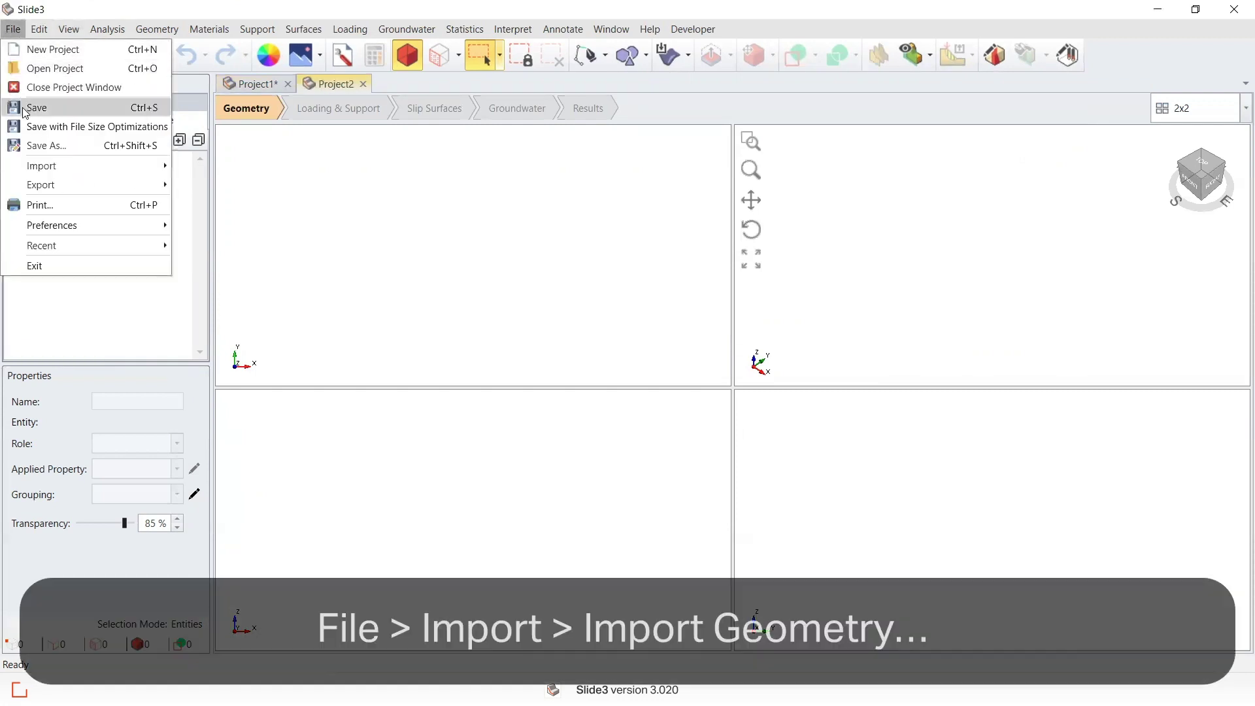
- Load contour lines.dxf again into the Import Geometry window for Project2
{"action": "mouse_move", "coordinate": [42, 169]}
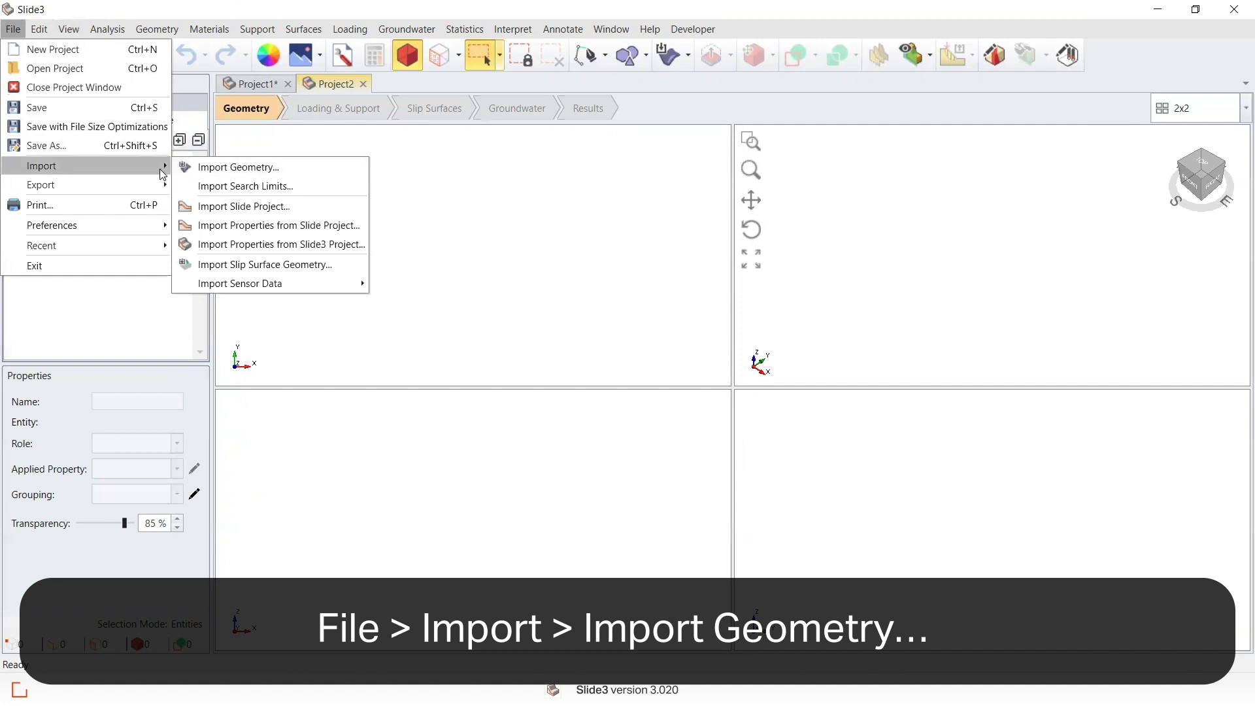
{"action": "left_click", "coordinate": [215, 167]}
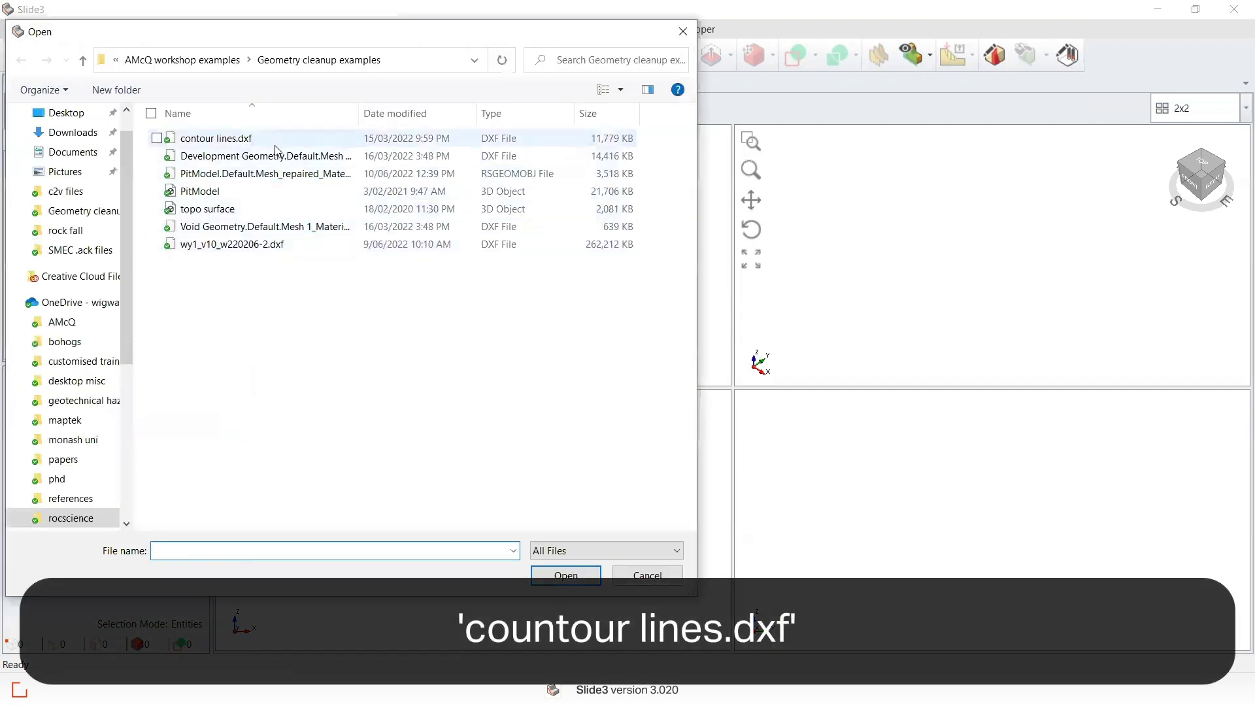
{"action": "left_click", "coordinate": [280, 139]}
{"action": "left_click", "coordinate": [585, 579]}
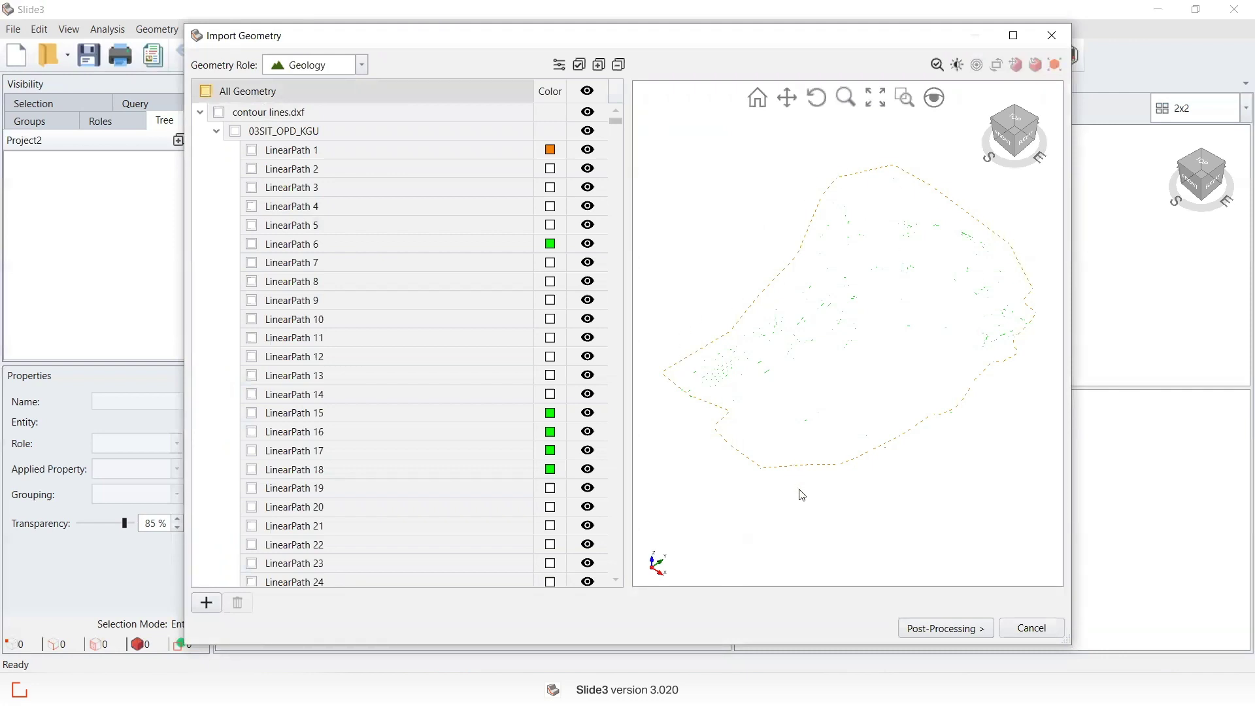
- Check every layer of contour lines.dxf and finish importing it into Project2
{"action": "key", "text": "space"}
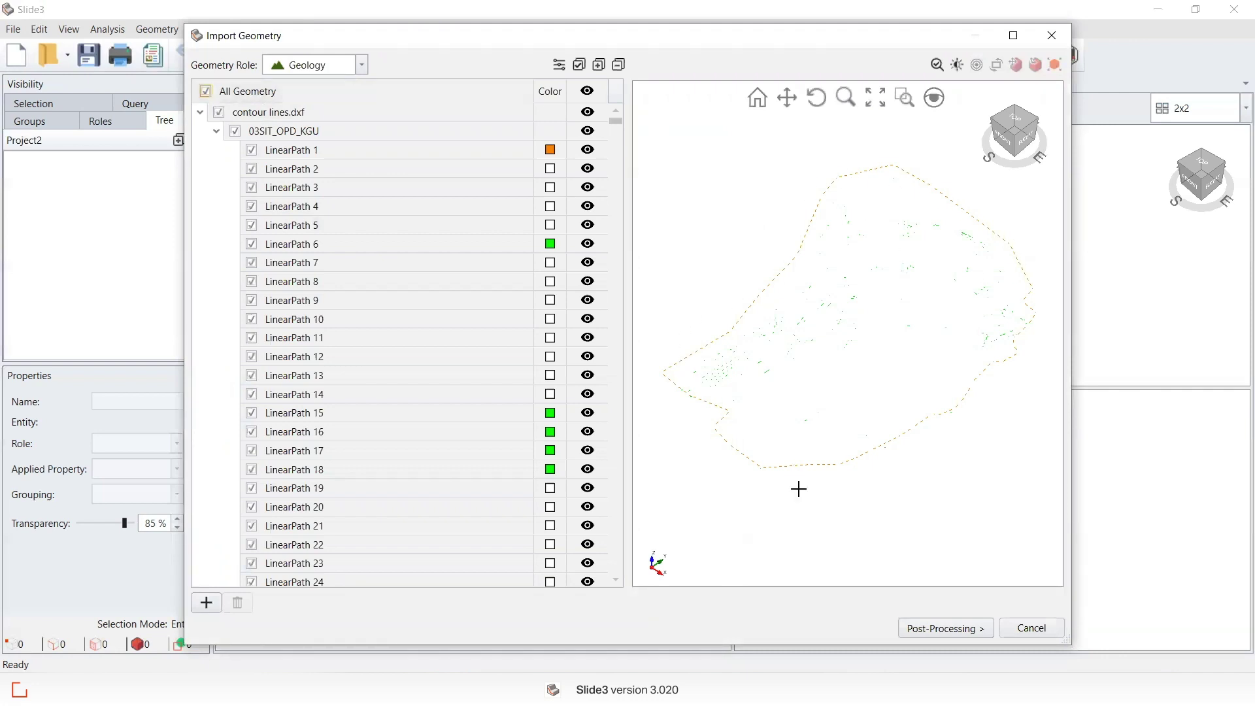
{"action": "left_click", "coordinate": [955, 632]}
{"action": "left_click", "coordinate": [960, 628]}
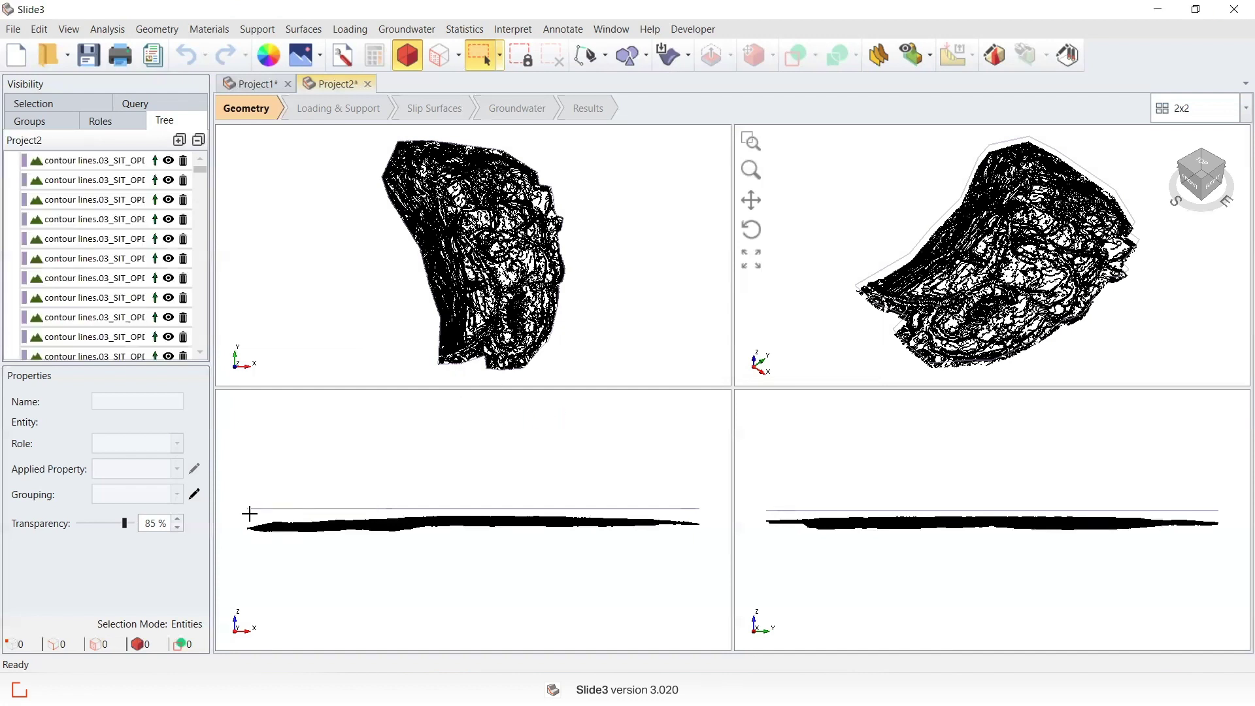
- Select all the 'contour lines.03_SIT_OPE…' polylines in the Visibility Tree
{"action": "left_click", "coordinate": [86, 162]}
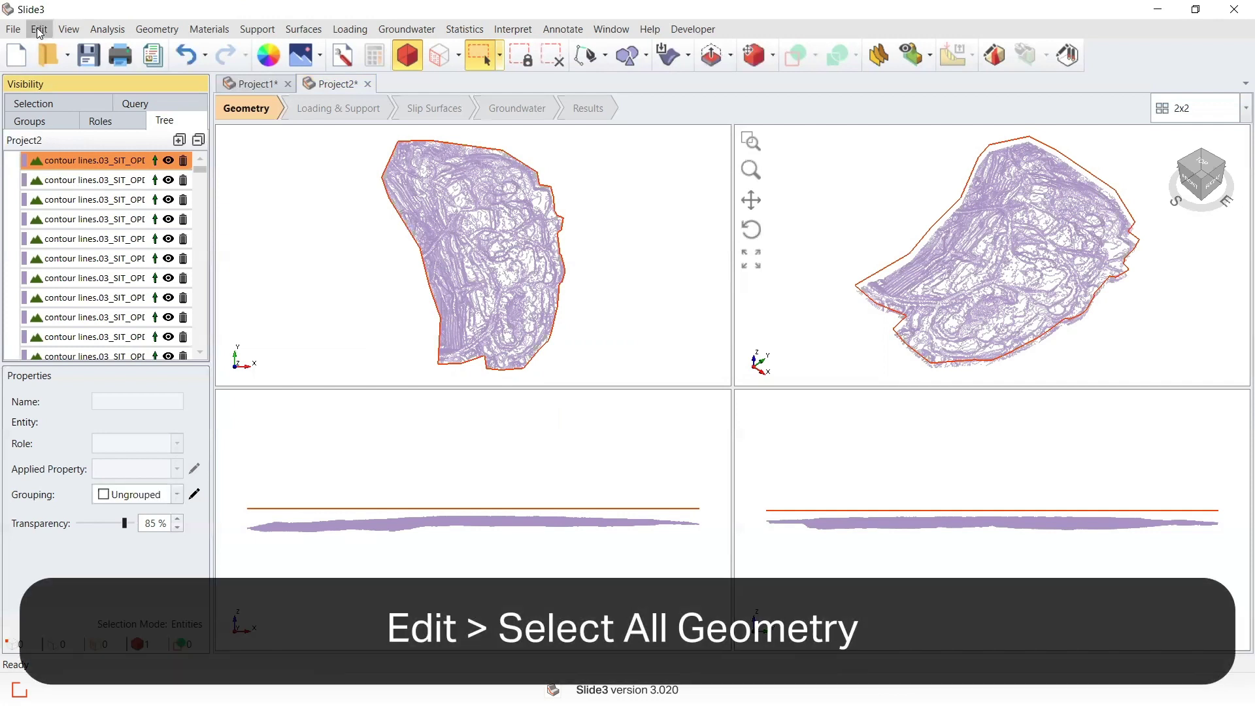
{"action": "left_click", "coordinate": [38, 28]}
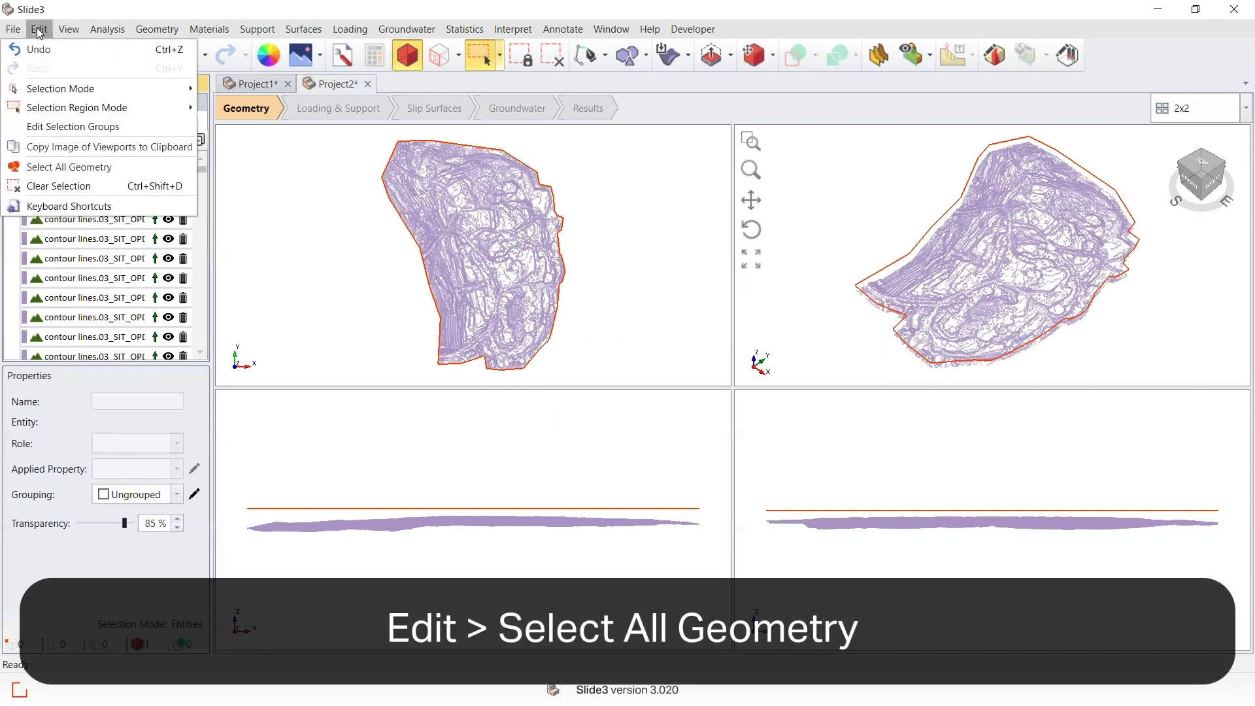
{"action": "left_click", "coordinate": [53, 167]}
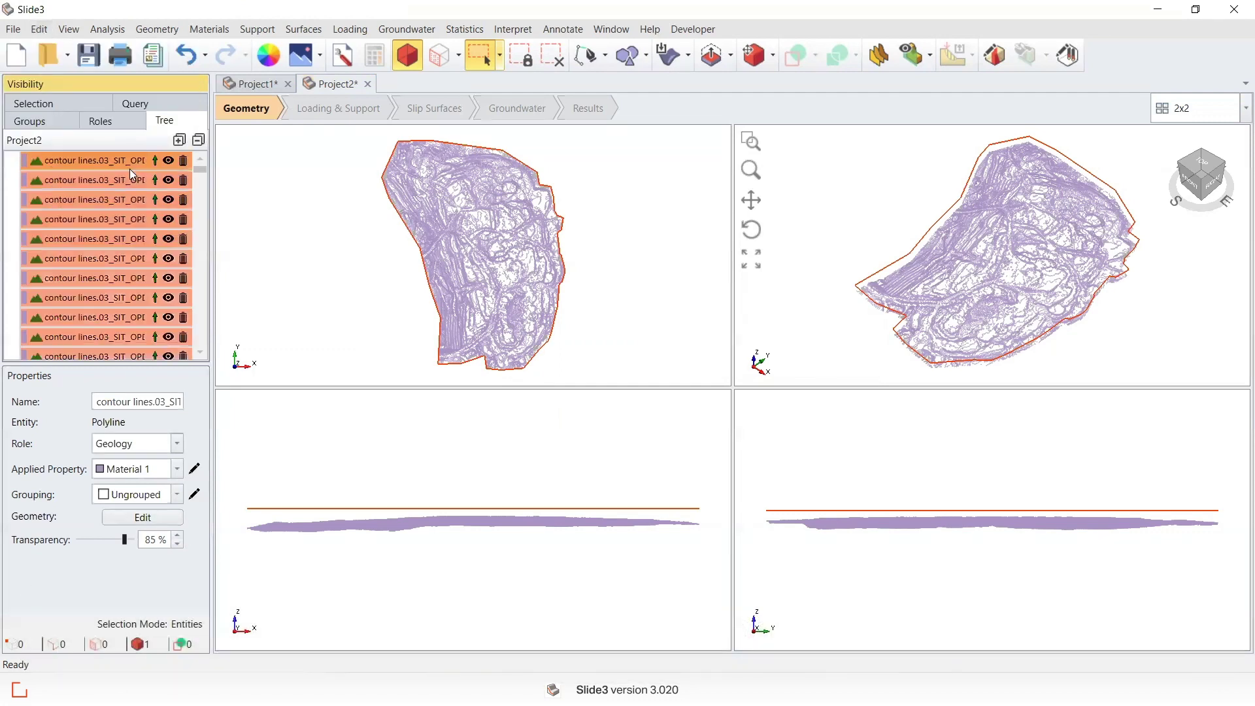
{"action": "left_click", "coordinate": [111, 162], "text": "ctrl"}
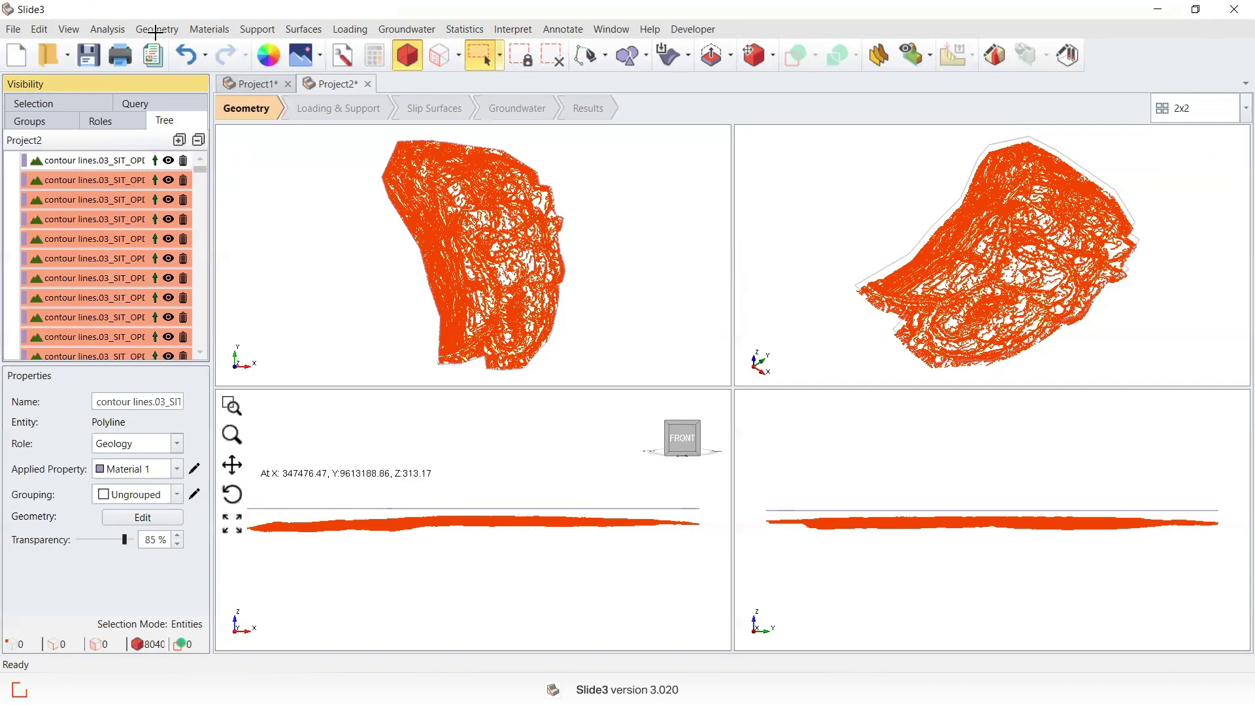
- Open Add Surface From Existing Contours from the Surface Triangulation Tools
{"action": "left_click", "coordinate": [157, 29]}
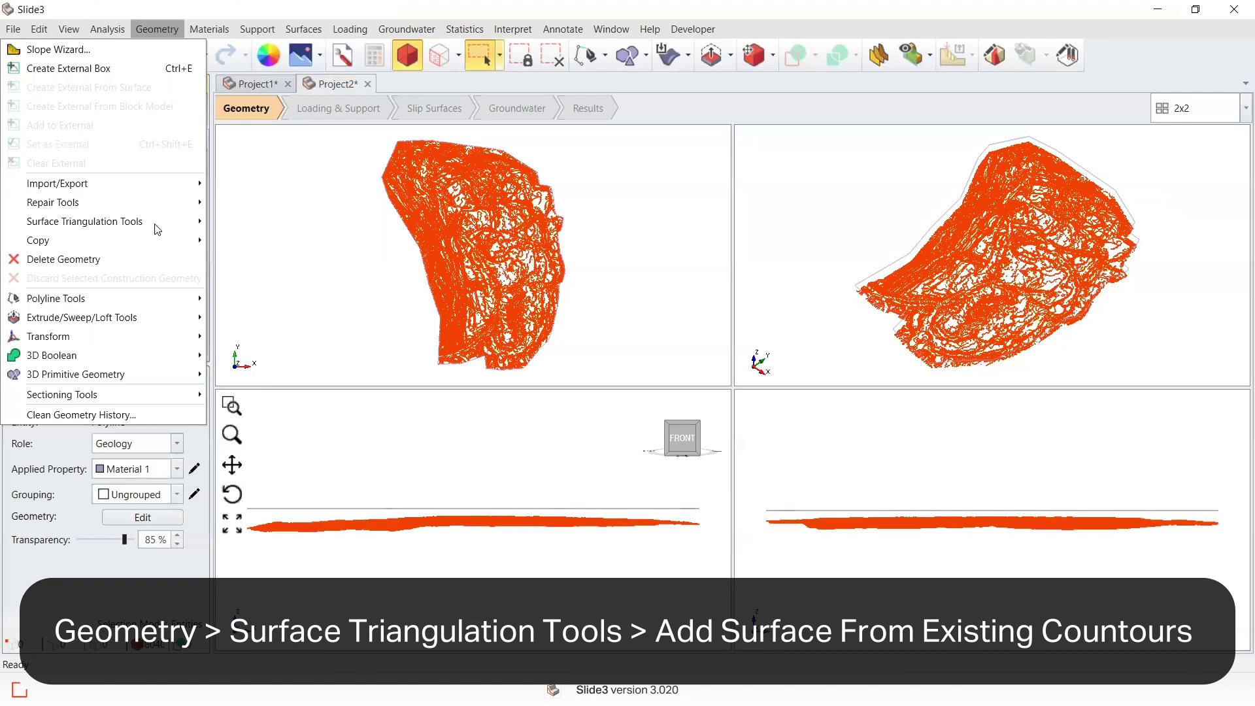
{"action": "mouse_move", "coordinate": [158, 221]}
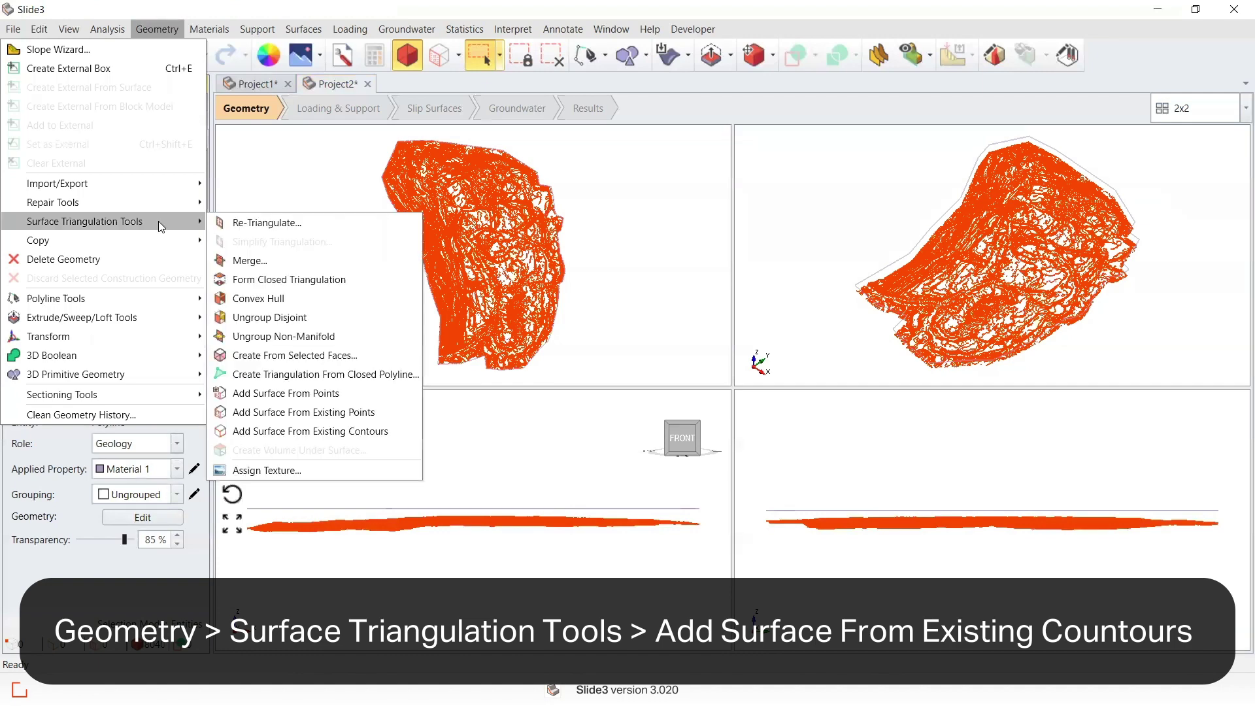
{"action": "left_click", "coordinate": [334, 433]}
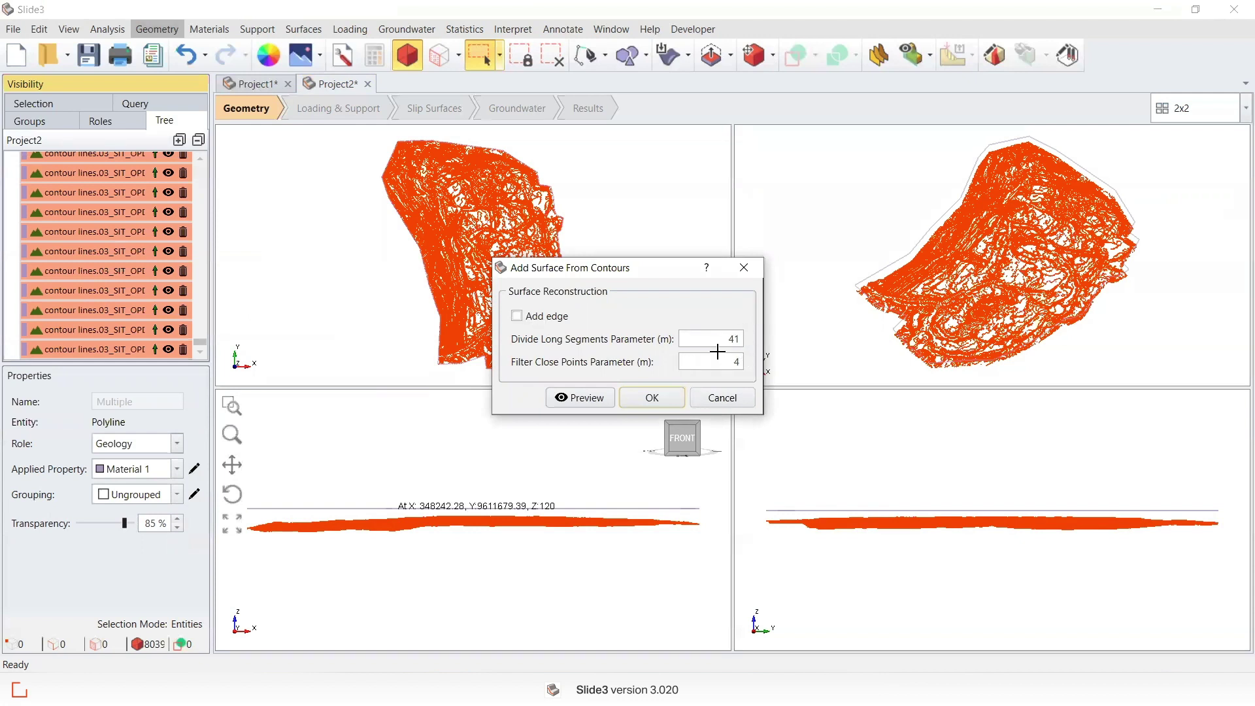
- Build the Surface with Add edge on and long segments divided at 1000 m, then select it
{"action": "key", "text": "space"}
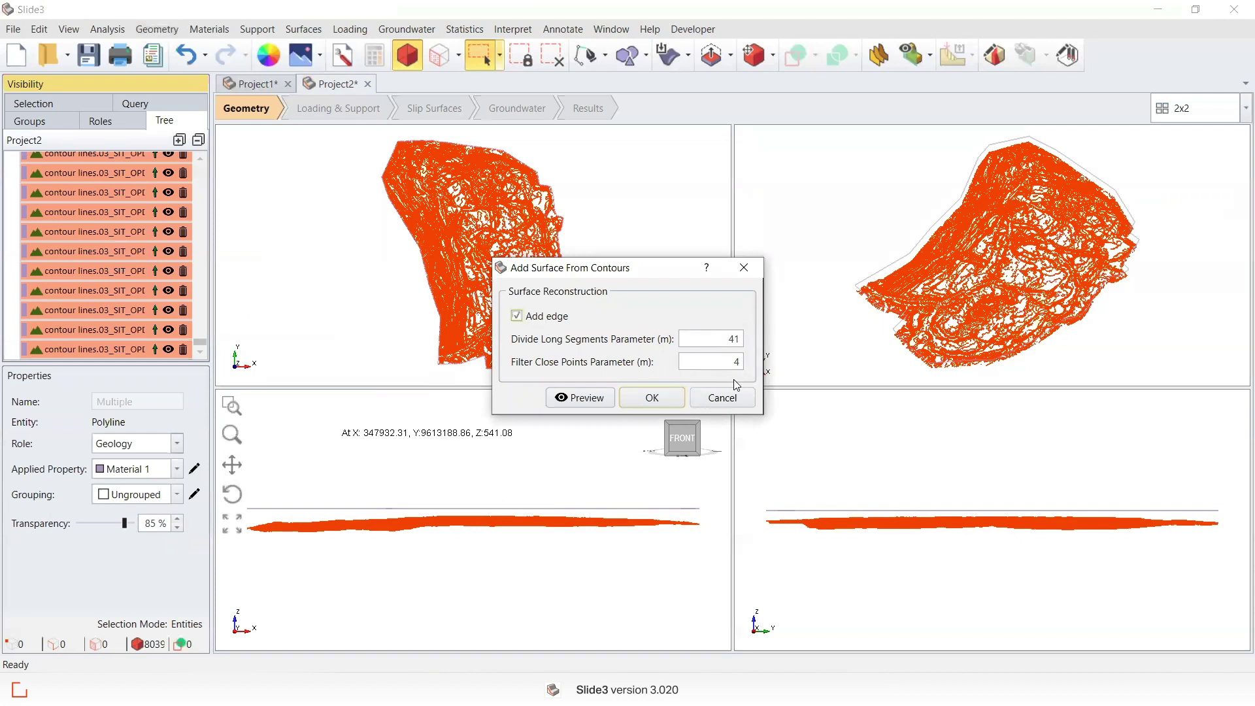
{"action": "left_click", "coordinate": [725, 340]}
{"action": "left_click_drag", "start_coordinate": [726, 341], "coordinate": [782, 340]}
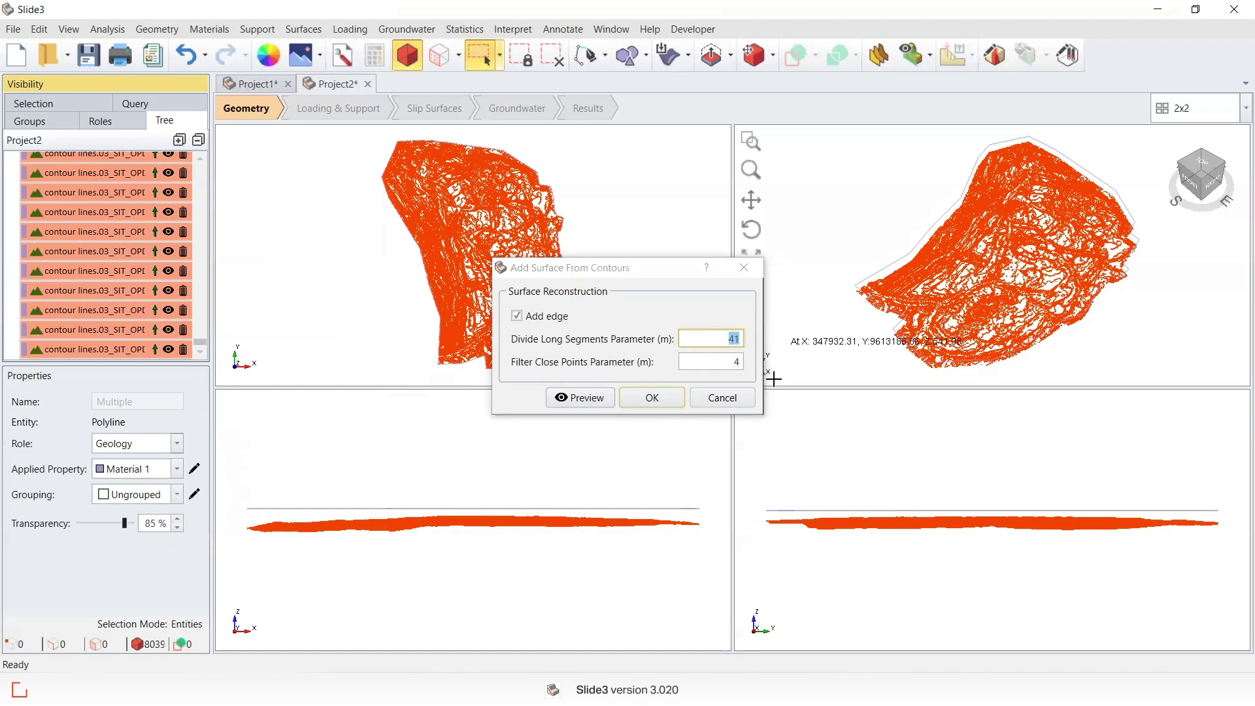
{"action": "left_click", "coordinate": [681, 378]}
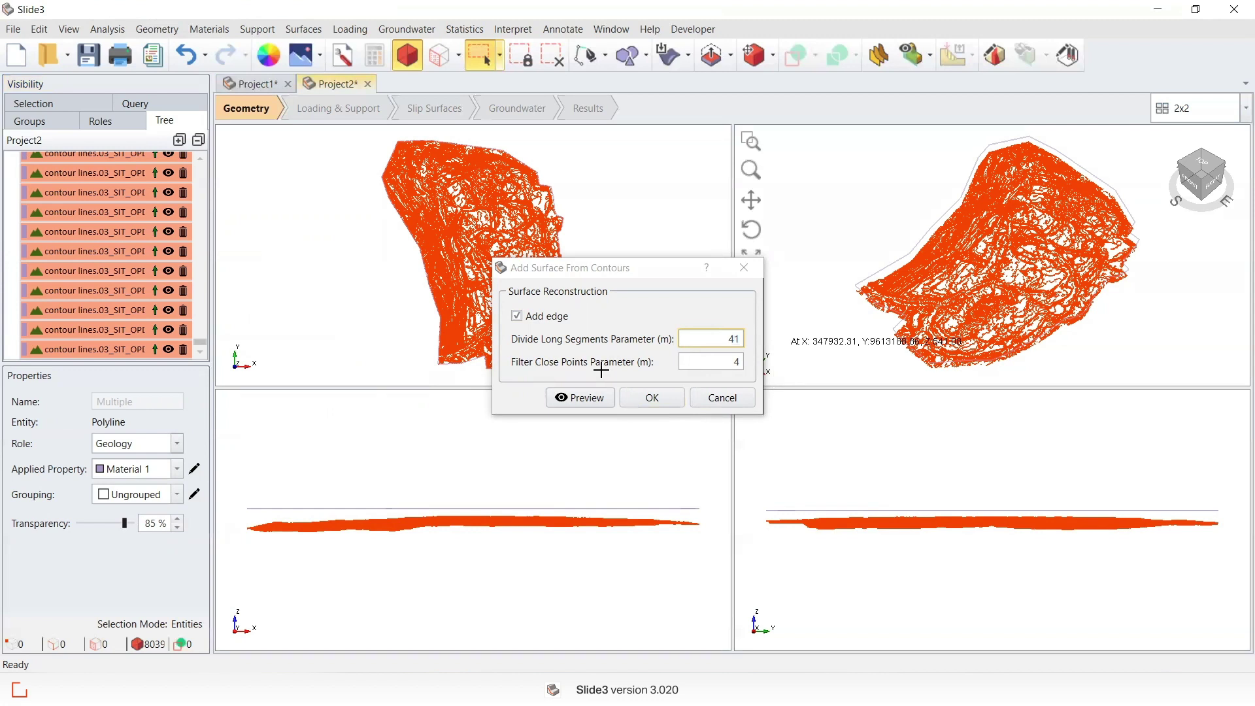
{"action": "left_click", "coordinate": [735, 339]}
{"action": "key", "text": "BackSpace"}
{"action": "key", "text": "BackSpace"}
{"action": "type", "text": "1"}
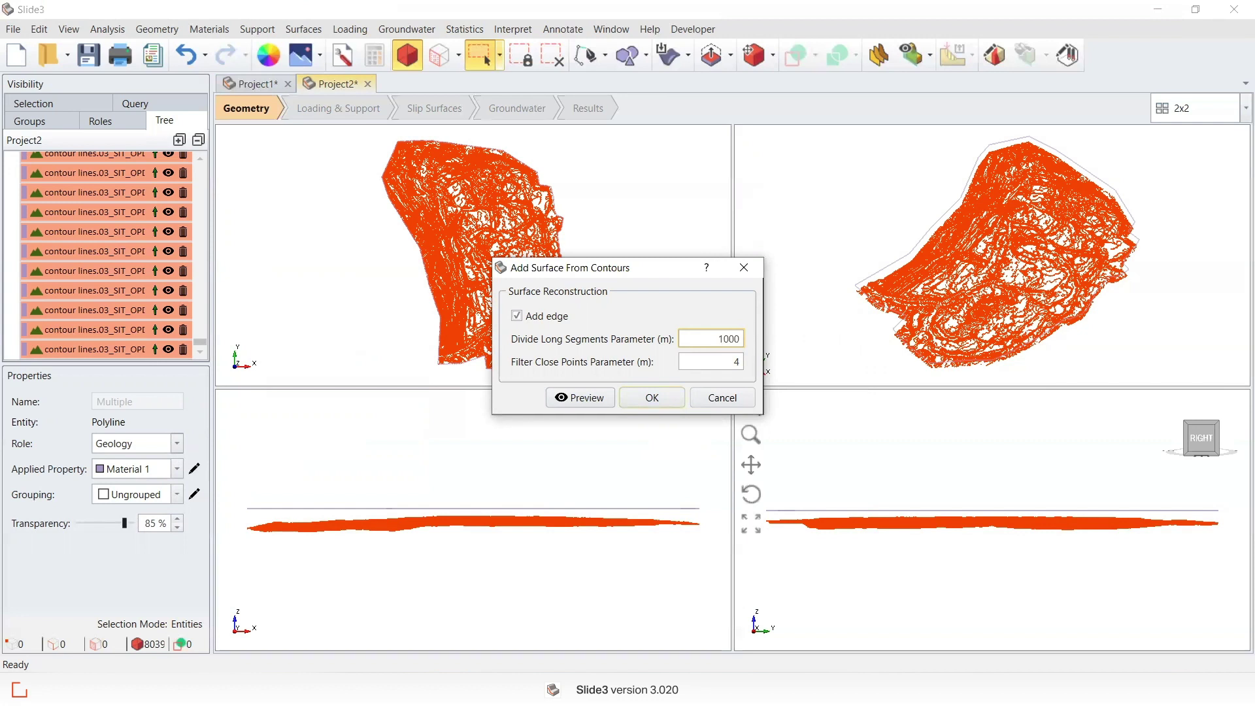
{"action": "left_click", "coordinate": [666, 399]}
{"action": "left_click", "coordinate": [666, 399]}
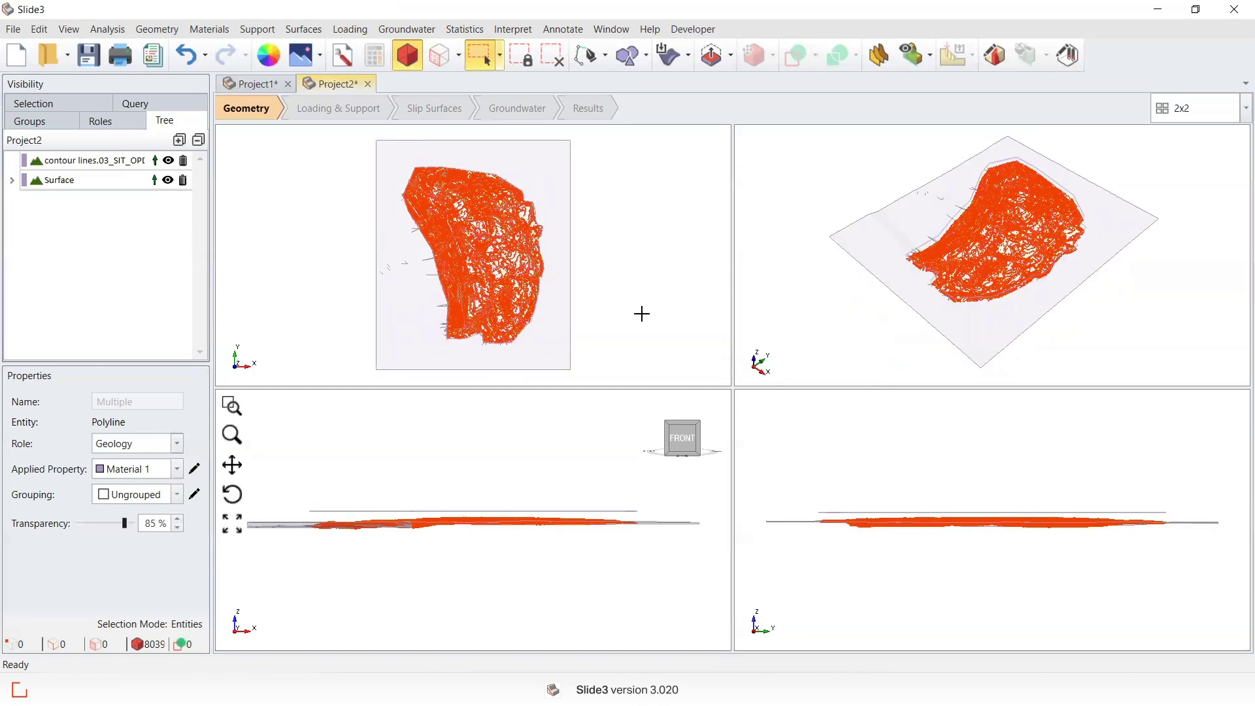
{"action": "left_click", "coordinate": [81, 180]}
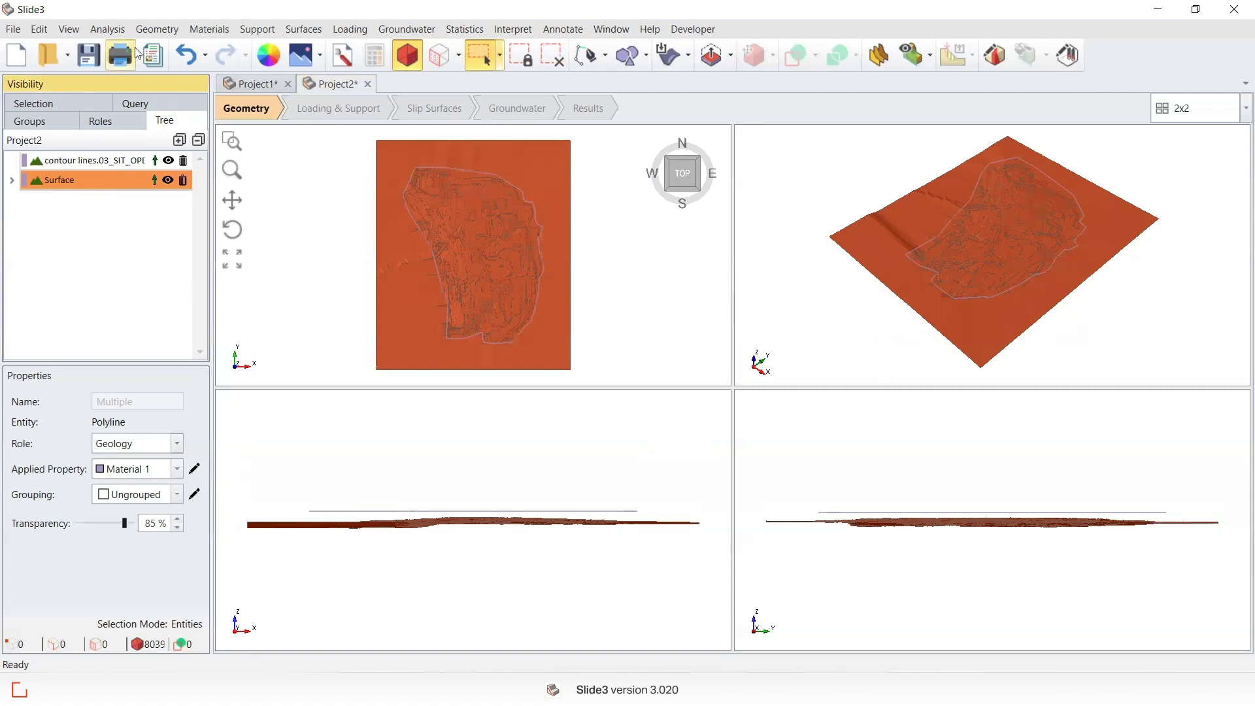
- Open Geometry > Repair Tools > Repair for the new Surface
{"action": "left_click", "coordinate": [154, 30]}
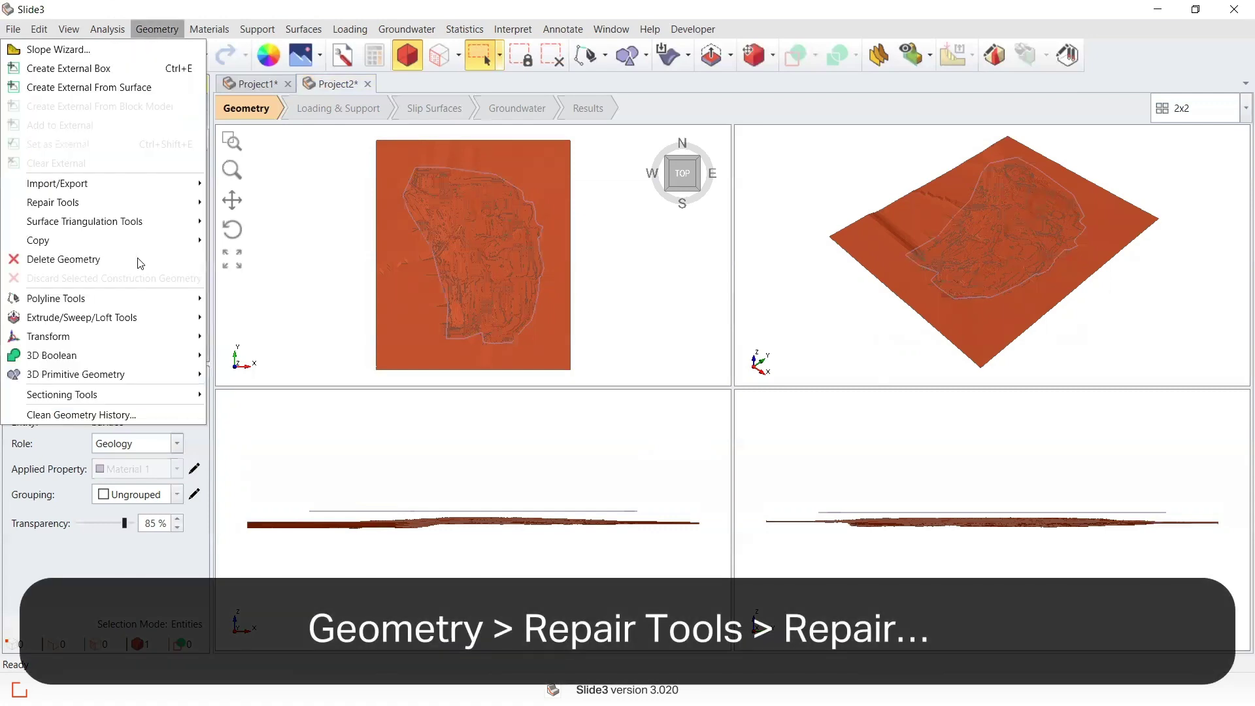
{"action": "mouse_move", "coordinate": [105, 223]}
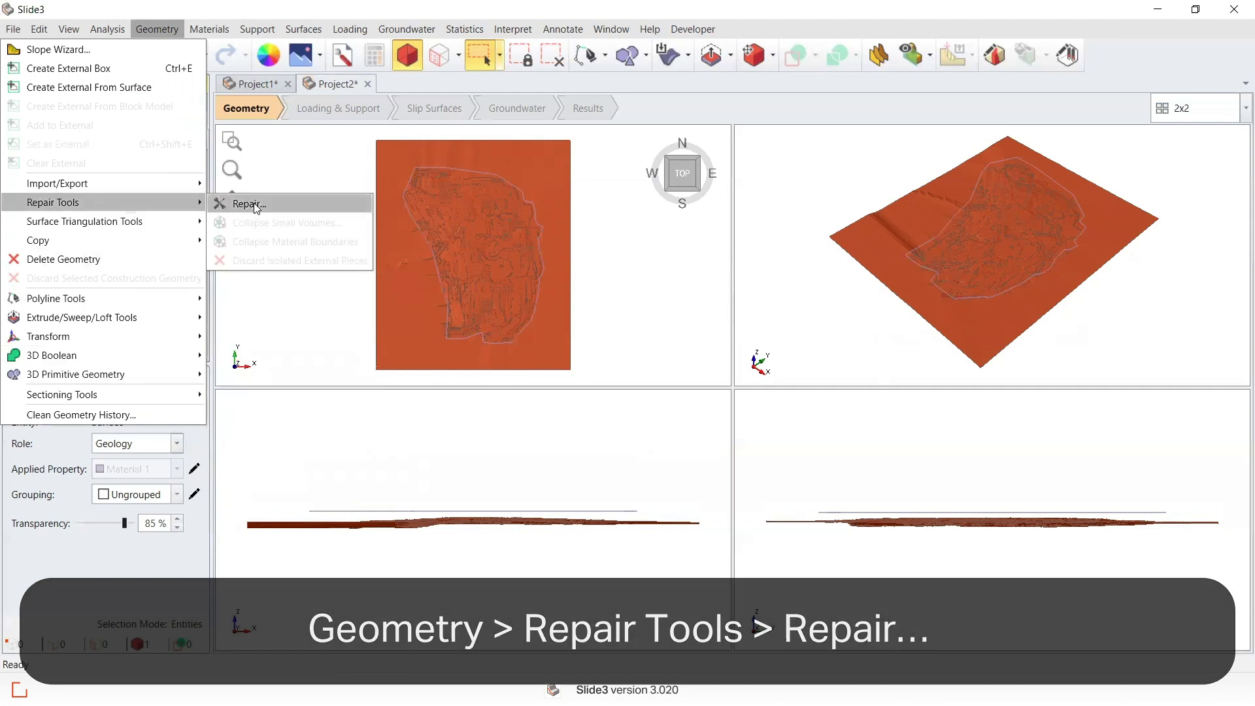
{"action": "left_click", "coordinate": [255, 206]}
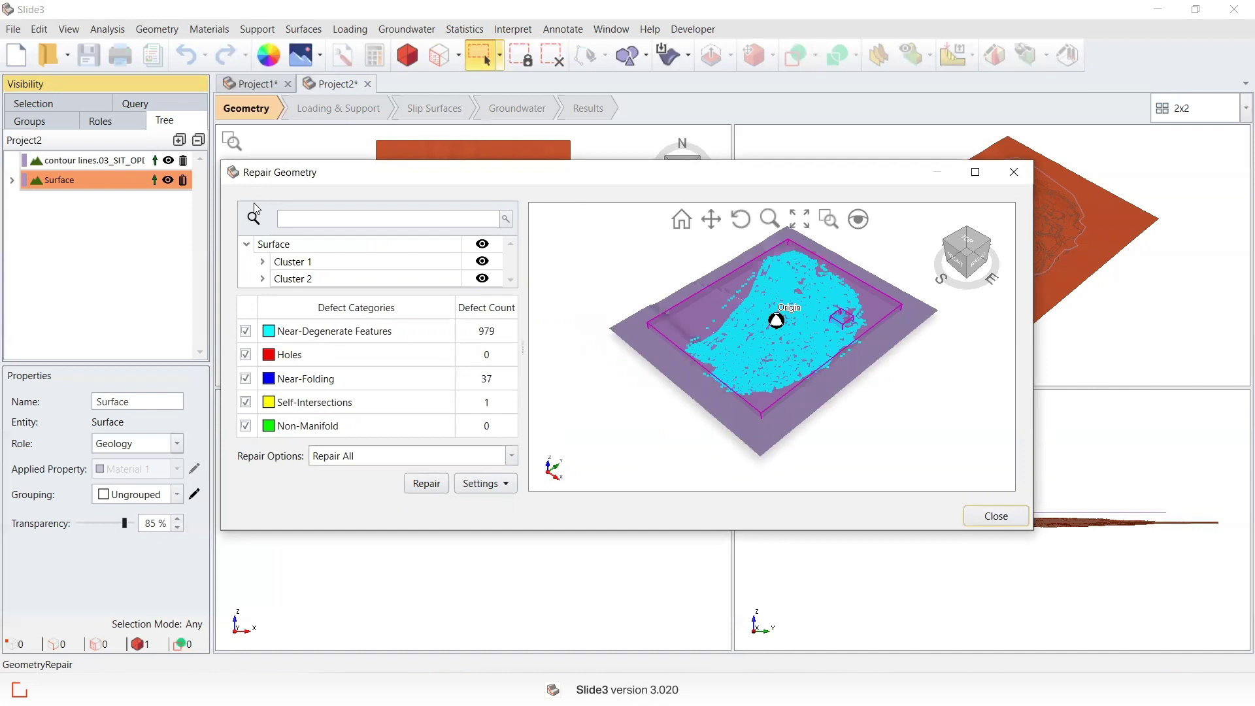
- Repair all Surface defects to zero, producing Surface_repaired, and close the window
{"action": "left_click", "coordinate": [426, 484]}
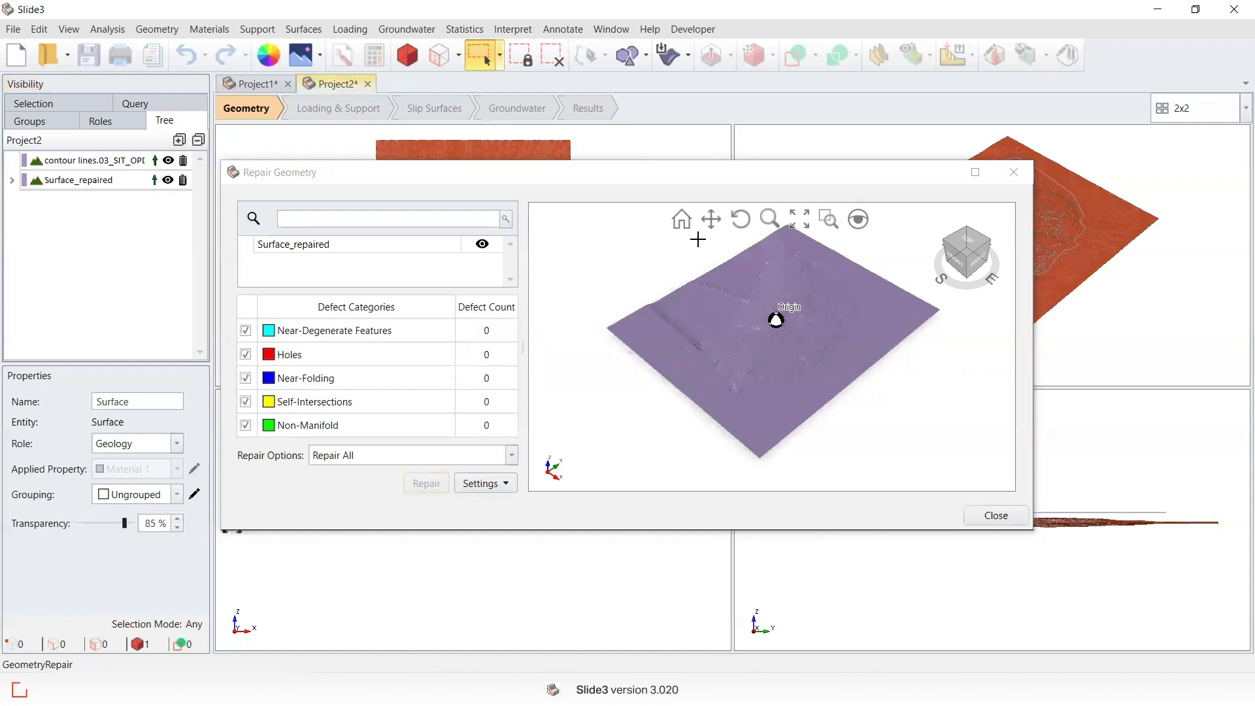
{"action": "left_click", "coordinate": [996, 516]}
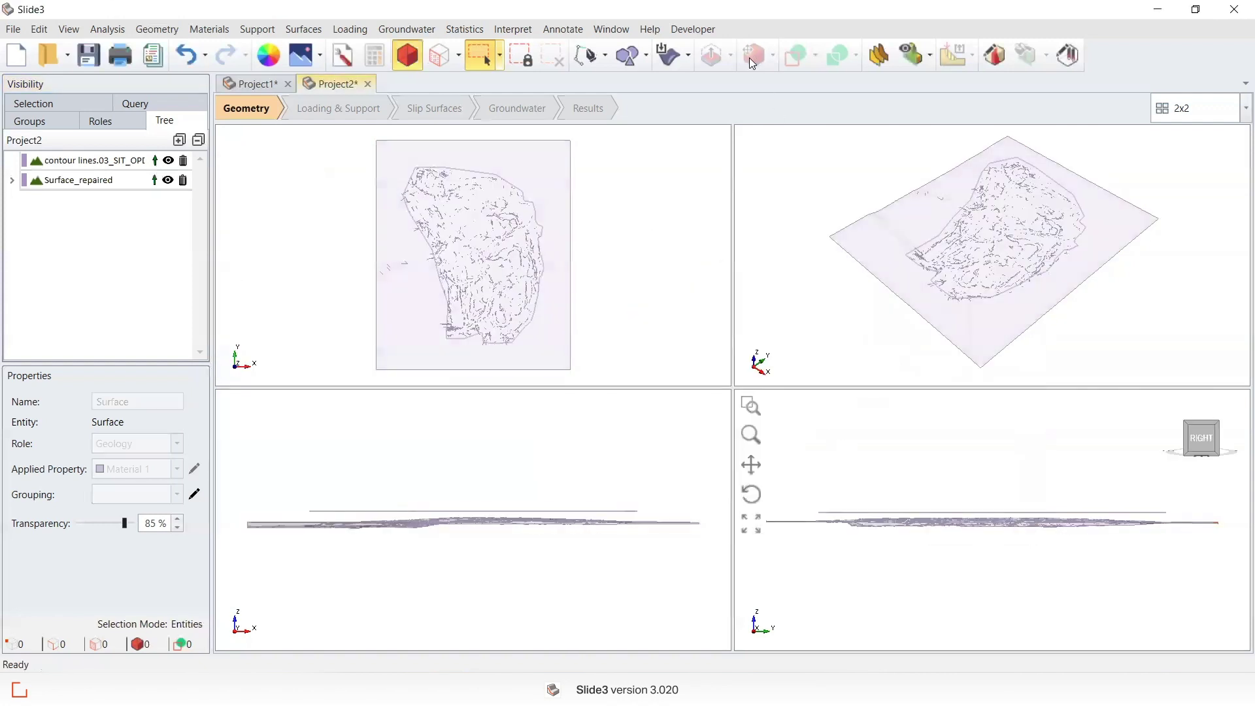
- Preview a 2D cross-section profile through Surface_repaired in the Section Viewer, then close it
{"action": "left_click", "coordinate": [915, 55]}
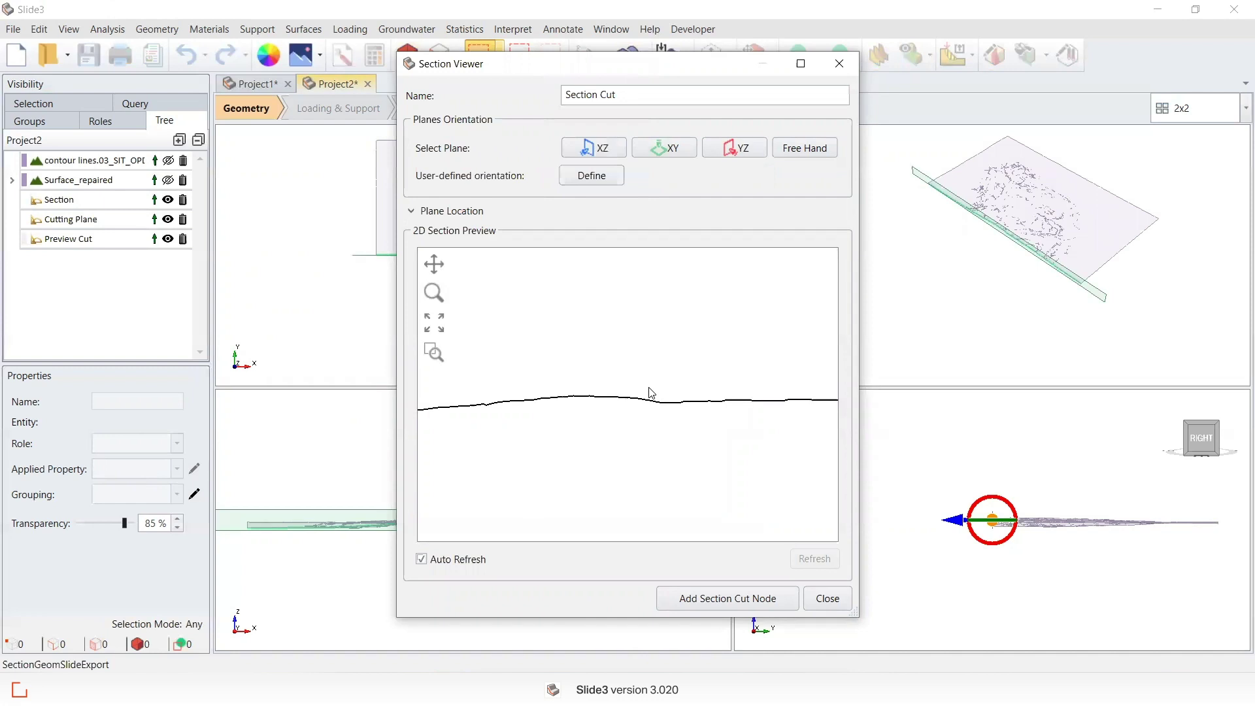
{"action": "left_click", "coordinate": [828, 598]}
{"action": "left_click", "coordinate": [154, 28]}
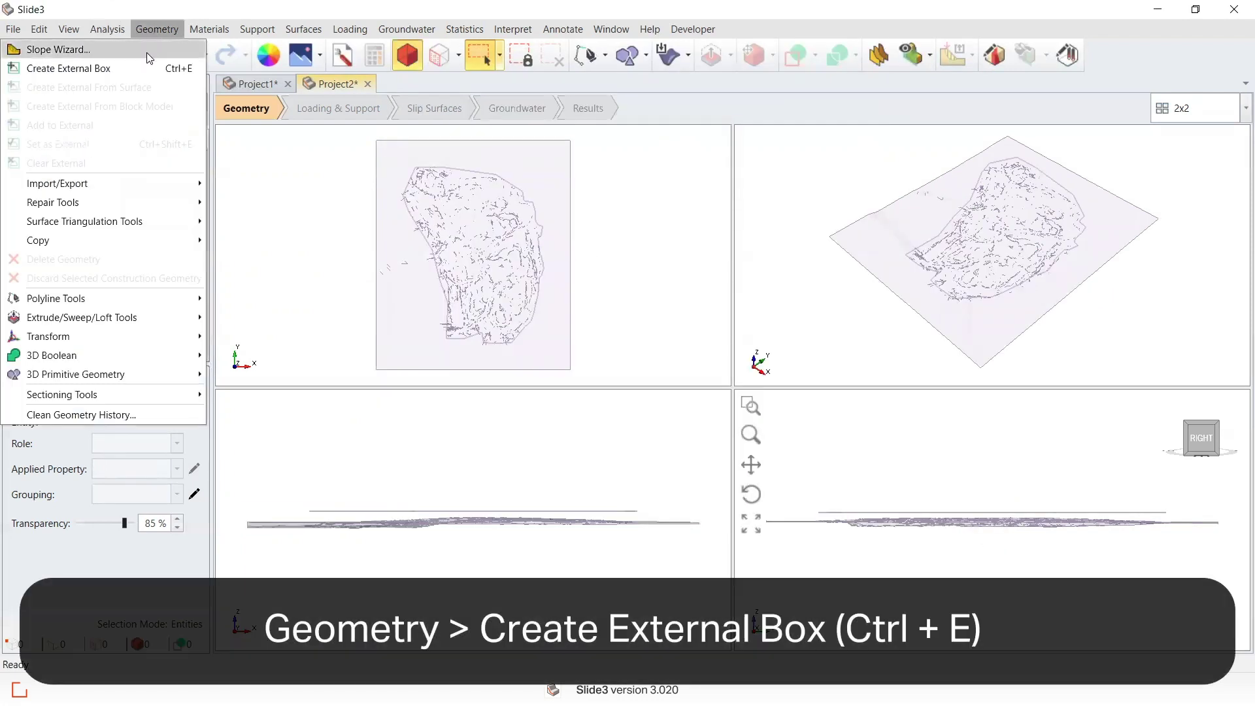